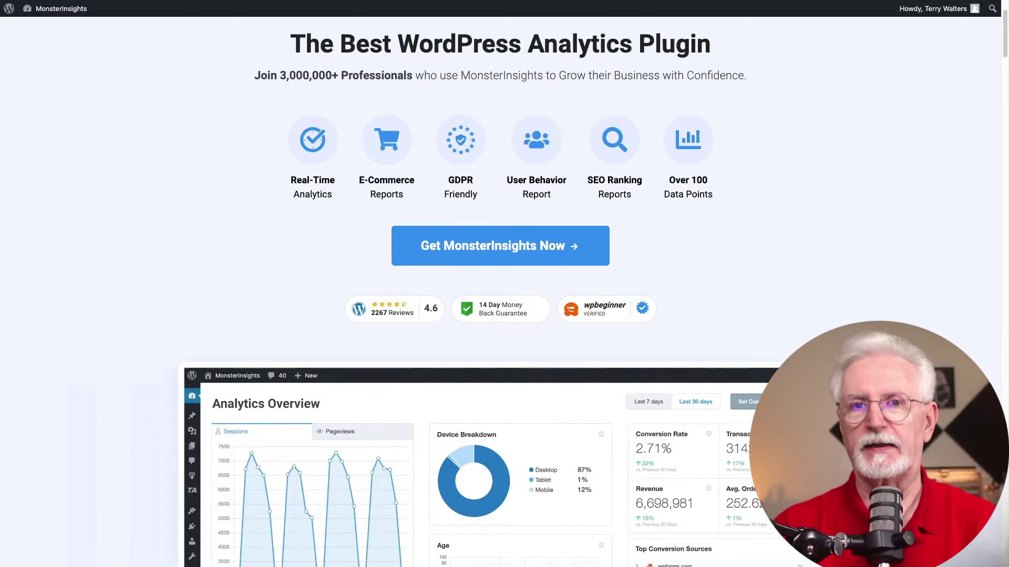
Scroll the MonsterInsights homepage past the features grid to the Top 5 Reasons section.
scroll(504, 292, "down", 5)
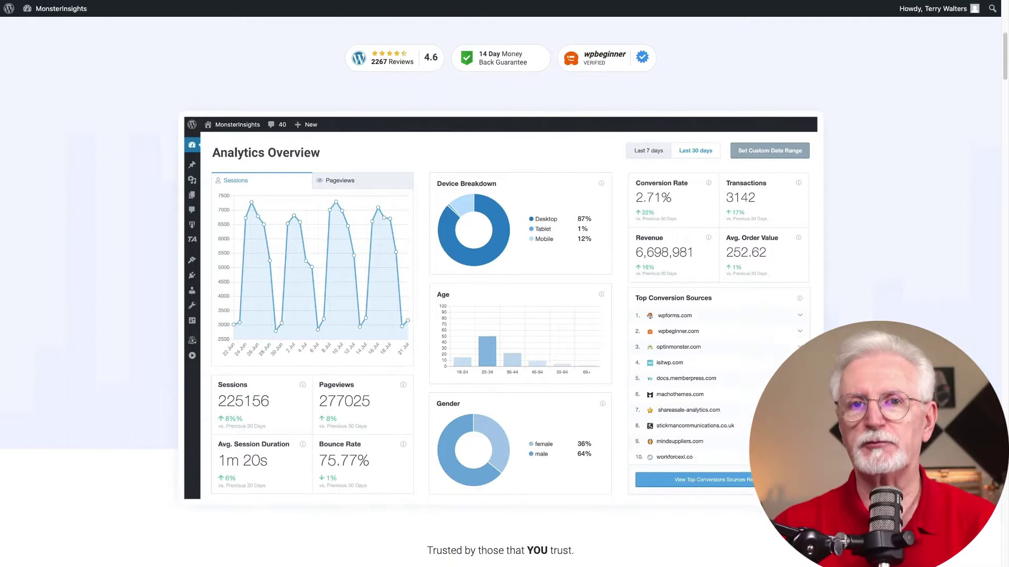
scroll(504, 292, "down", 5)
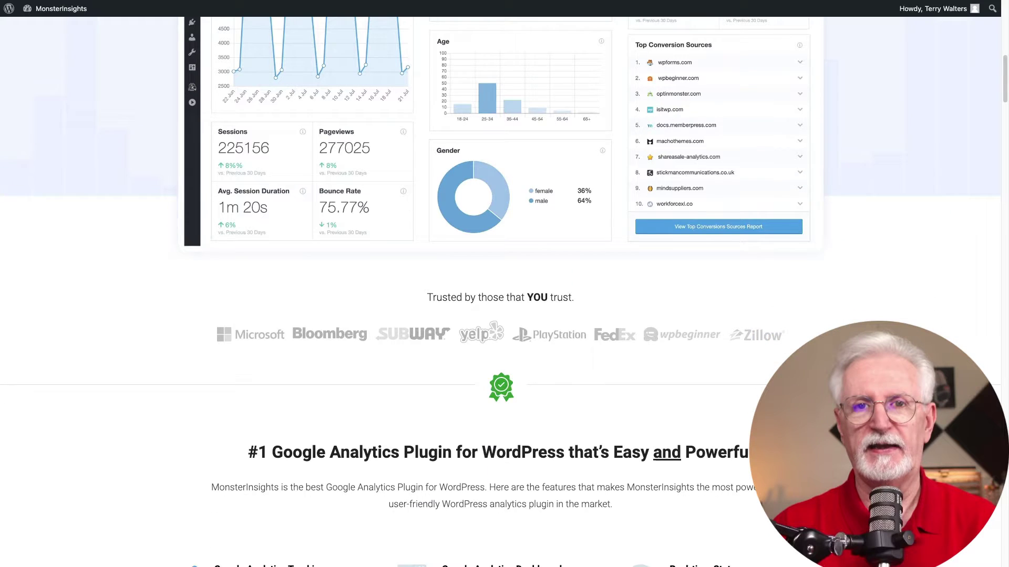
scroll(504, 292, "down", 5)
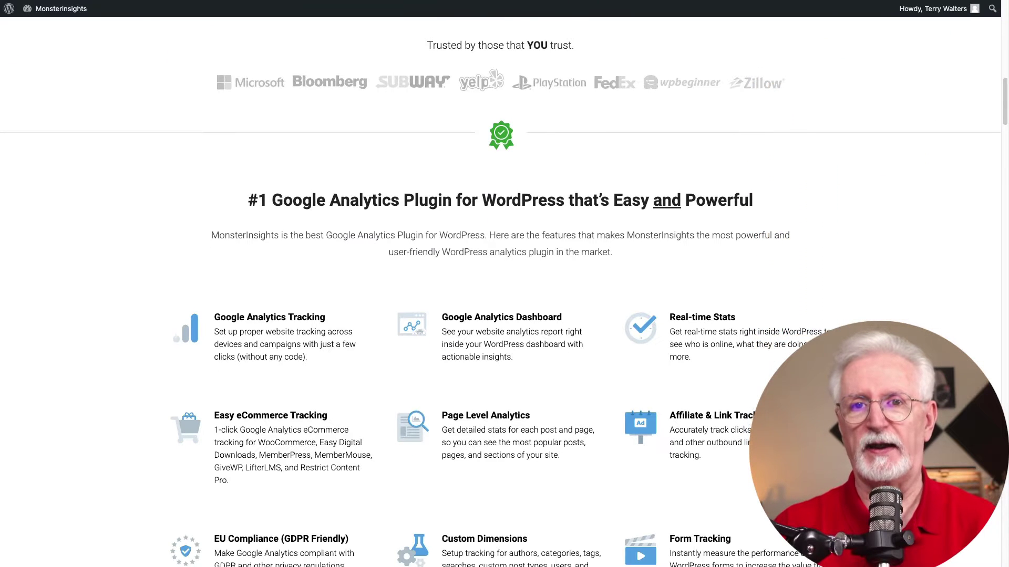
scroll(504, 291, "down", 4)
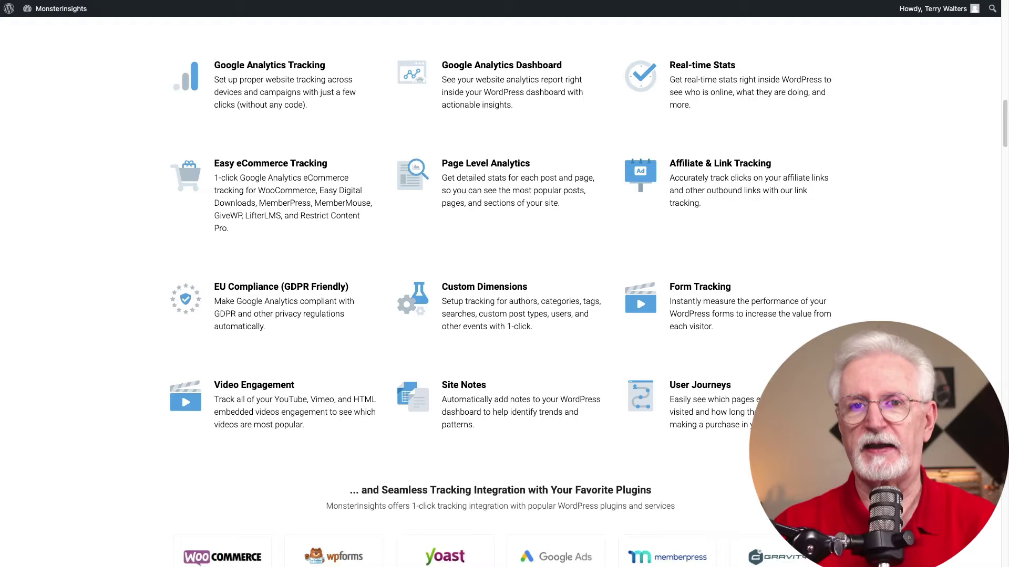
scroll(505, 292, "down", 5)
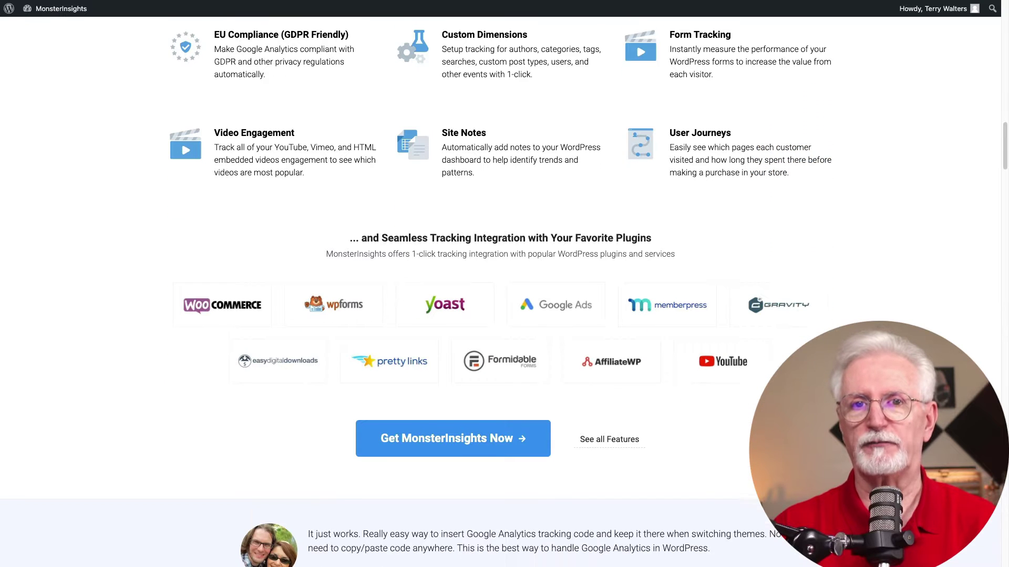
scroll(505, 292, "down", 5)
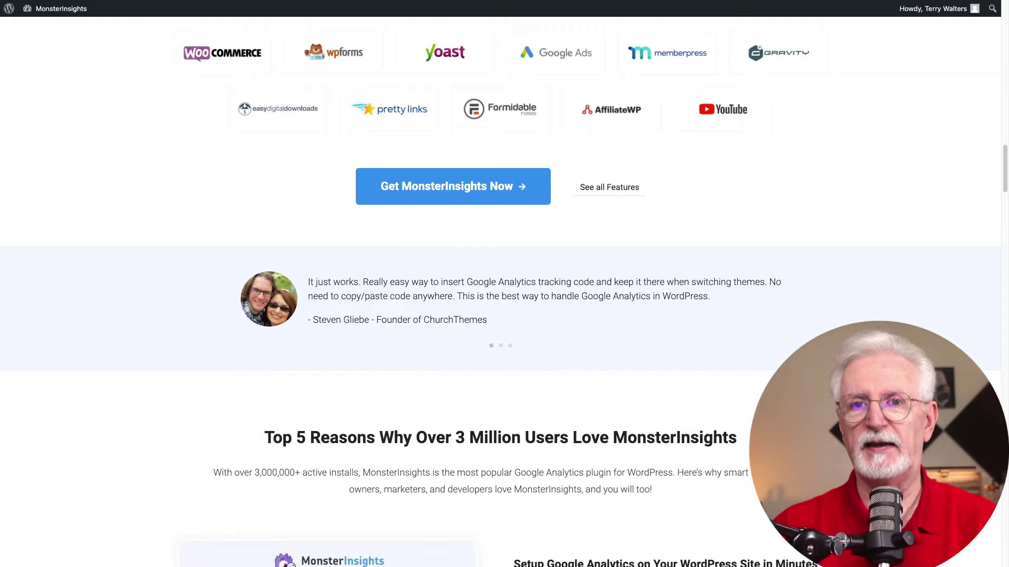
scroll(504, 292, "down", 5)
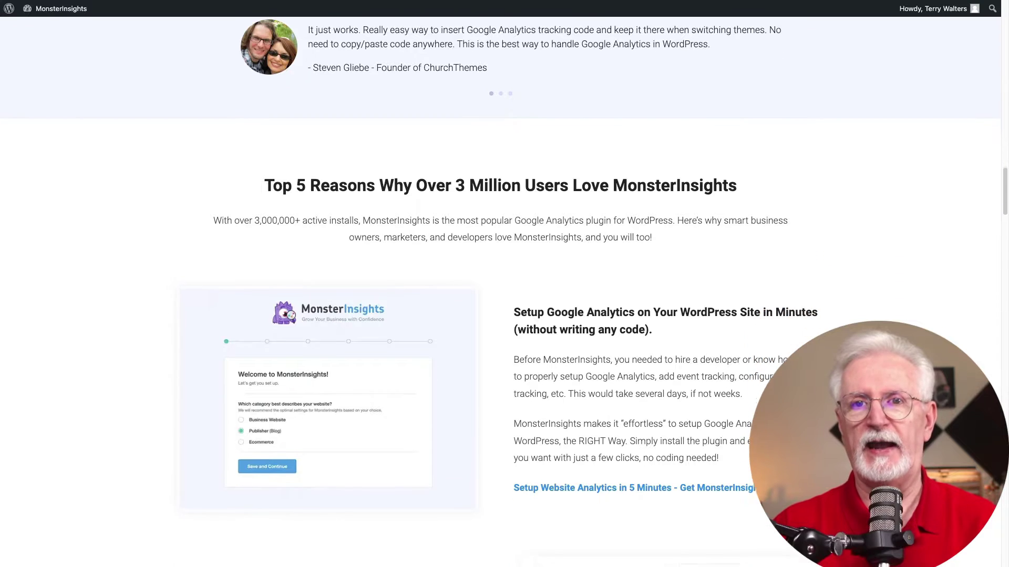
scroll(504, 291, "down", 1)
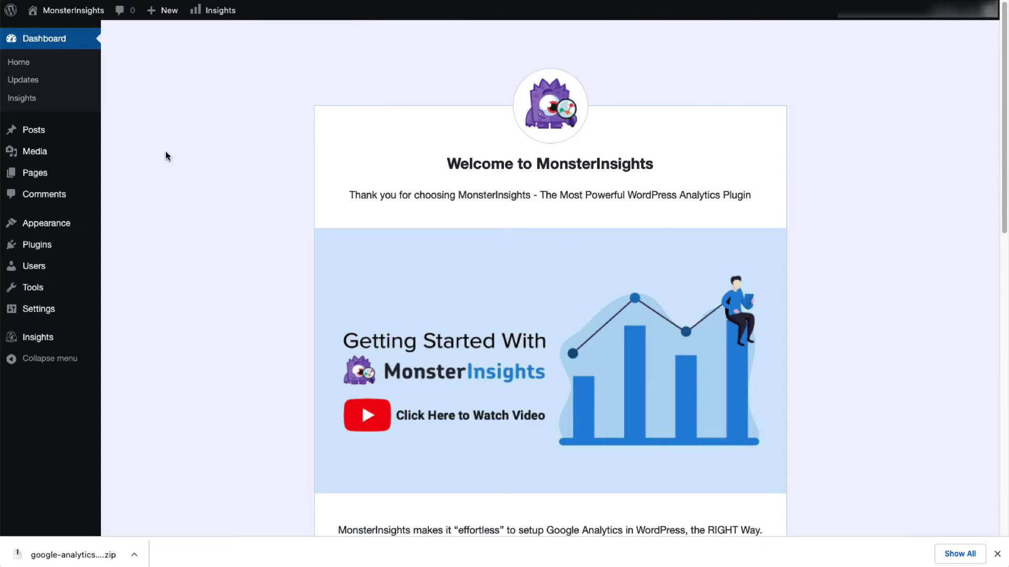
Launch the MonsterInsights setup wizard, choose Ecommerce as the site category, and reach the licence key field.
scroll(216, 217, "down", 6)
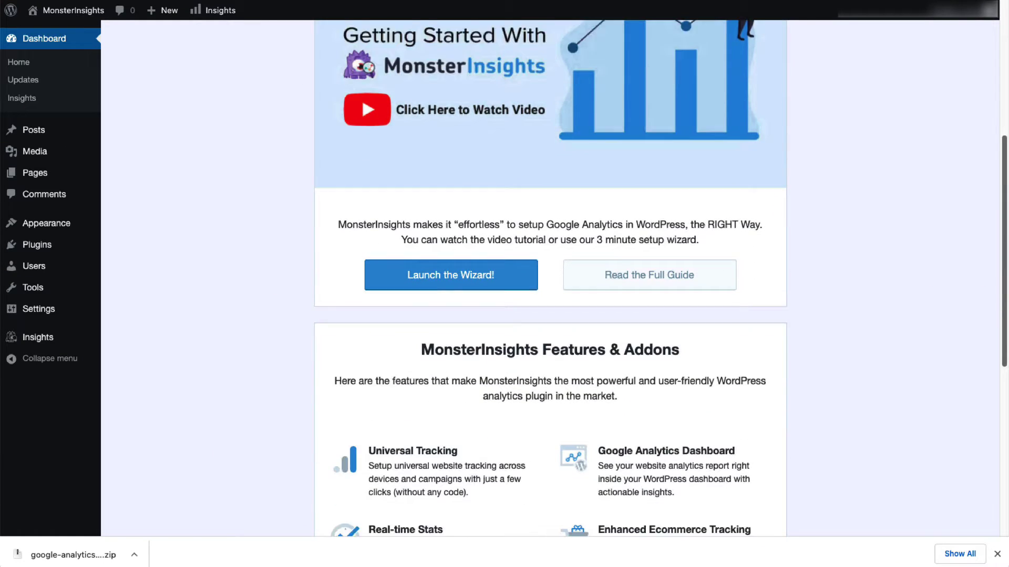
left_click(480, 251)
left_click(307, 352)
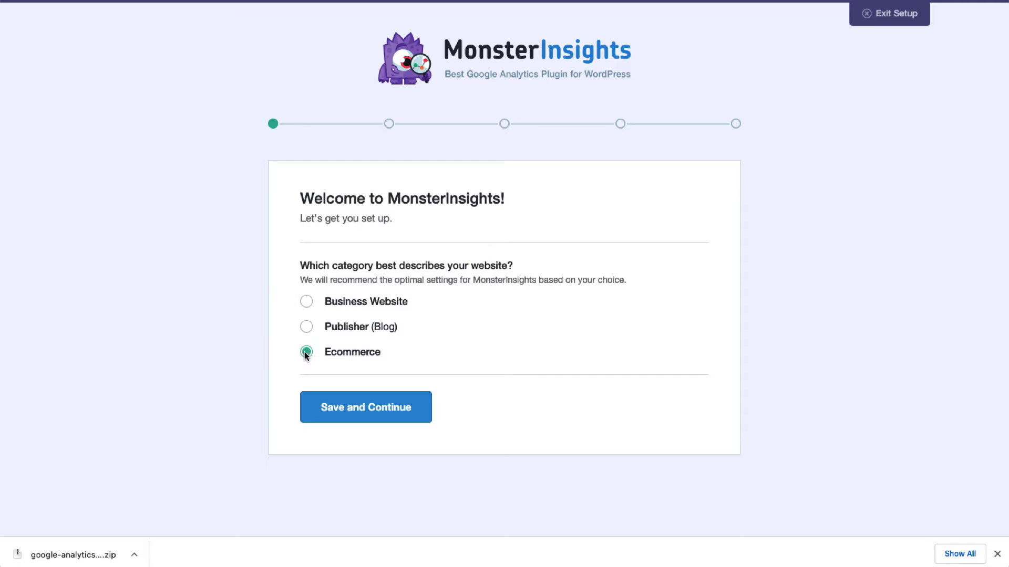
left_click(330, 415)
left_click(383, 327)
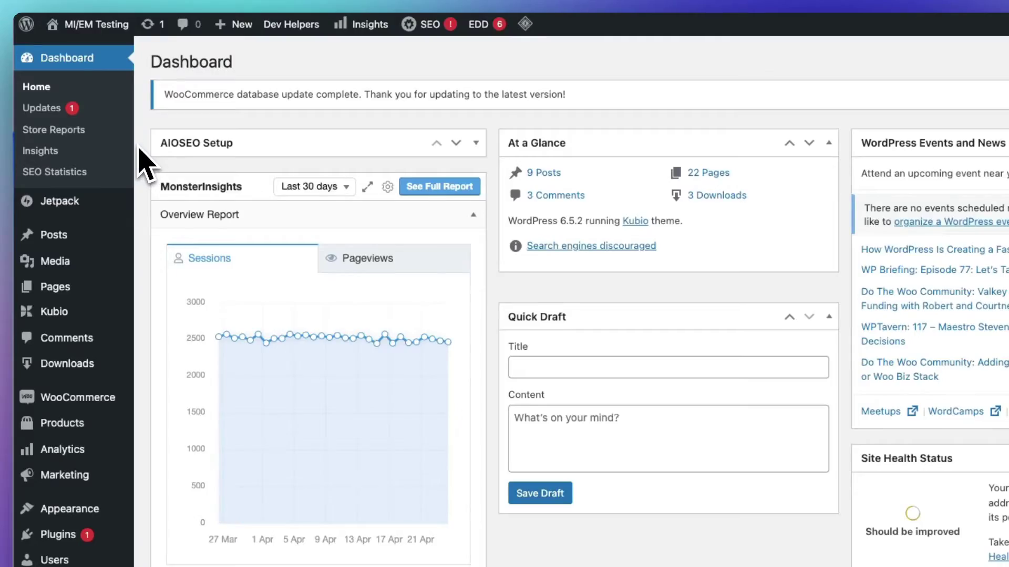
Open the MonsterInsights Addons page from the Insights menu and find the active Page Insights addon.
scroll(140, 149, "down", 4)
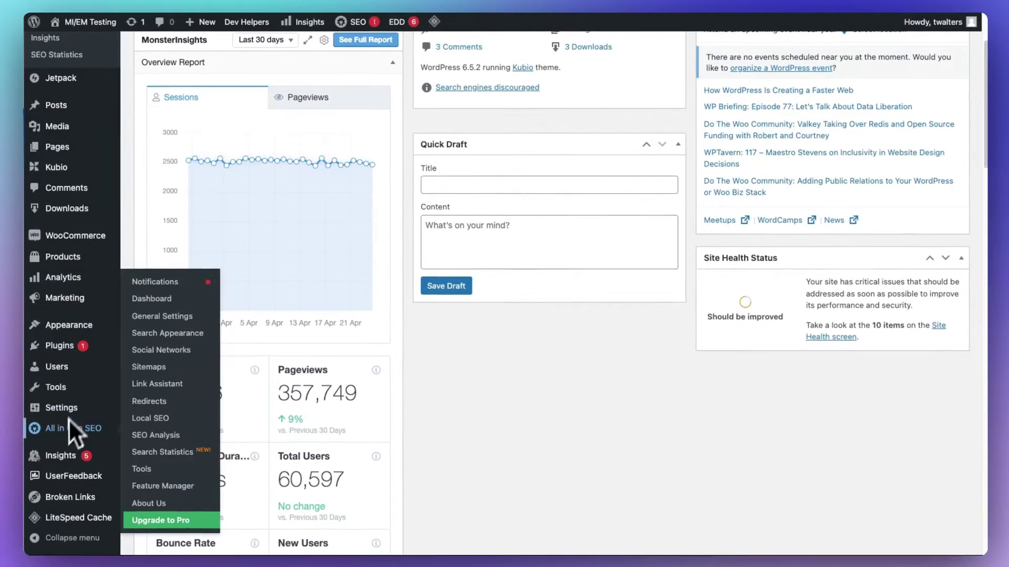
mouse_move(64, 457)
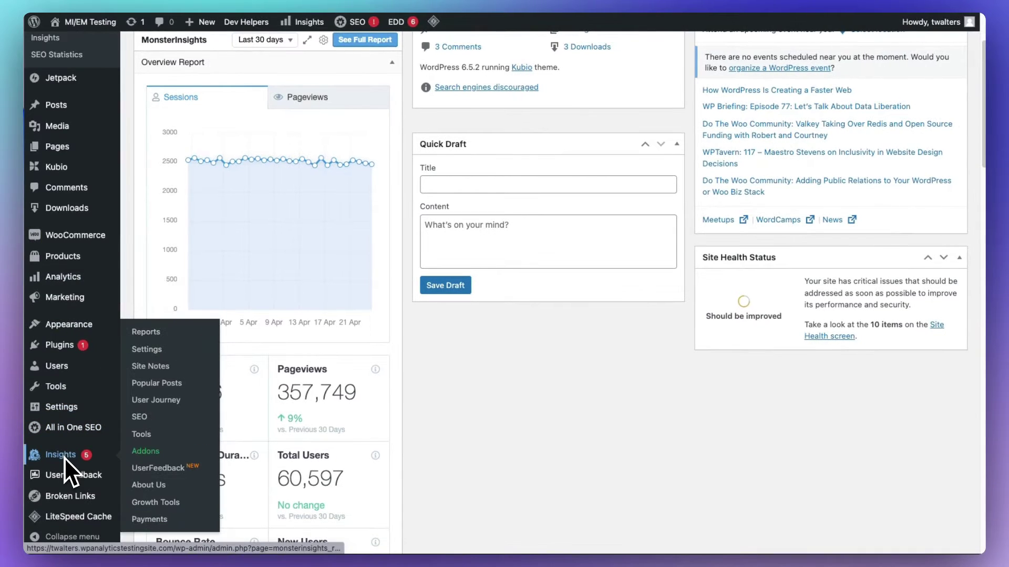
left_click(140, 453)
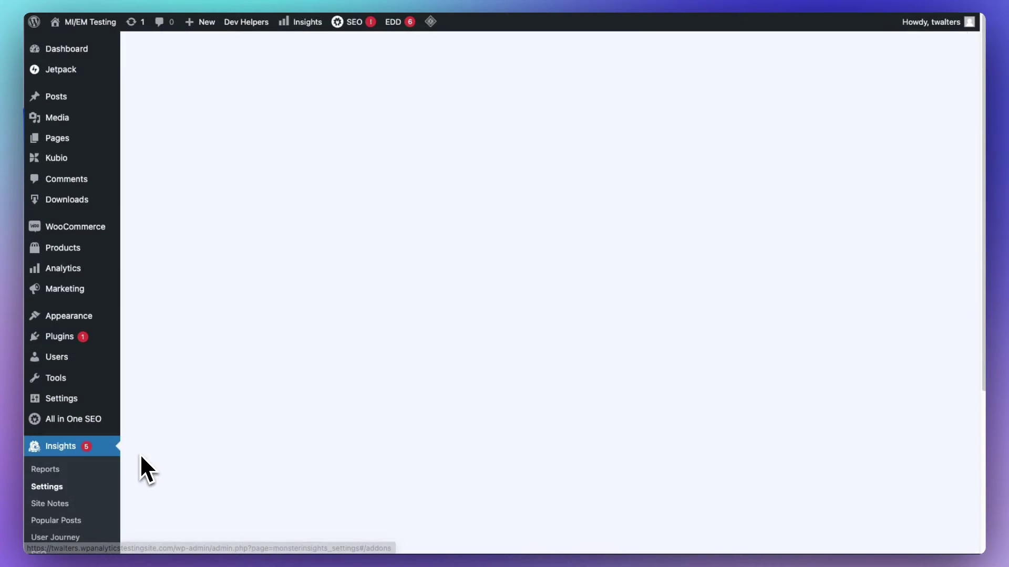
scroll(293, 444, "down", 5)
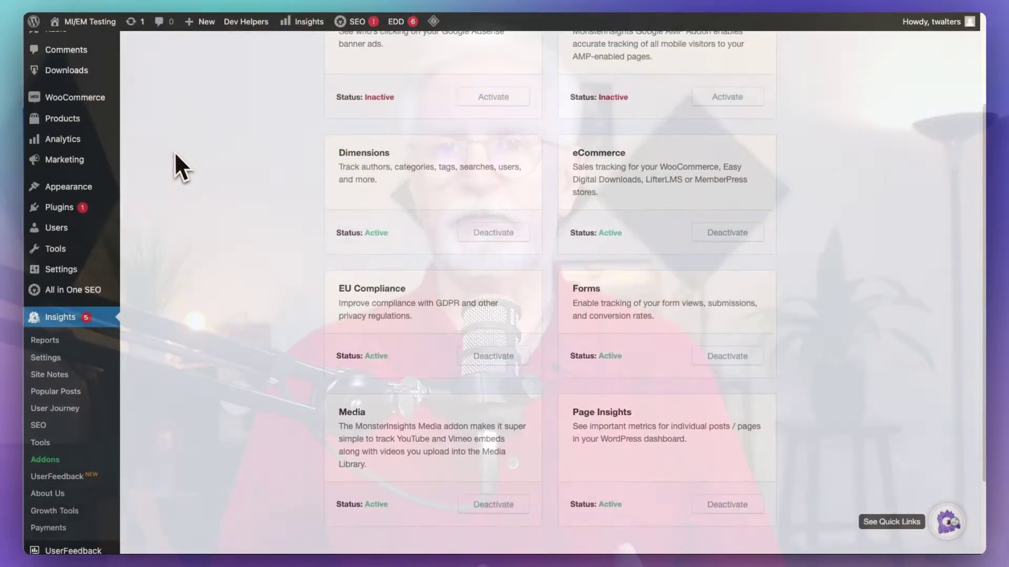
scroll(174, 158, "up", 3)
scroll(169, 148, "up", 2)
From All Posts, view the Page Insights for 'How to Start a Business eBooks': 182 page views.
mouse_move(79, 100)
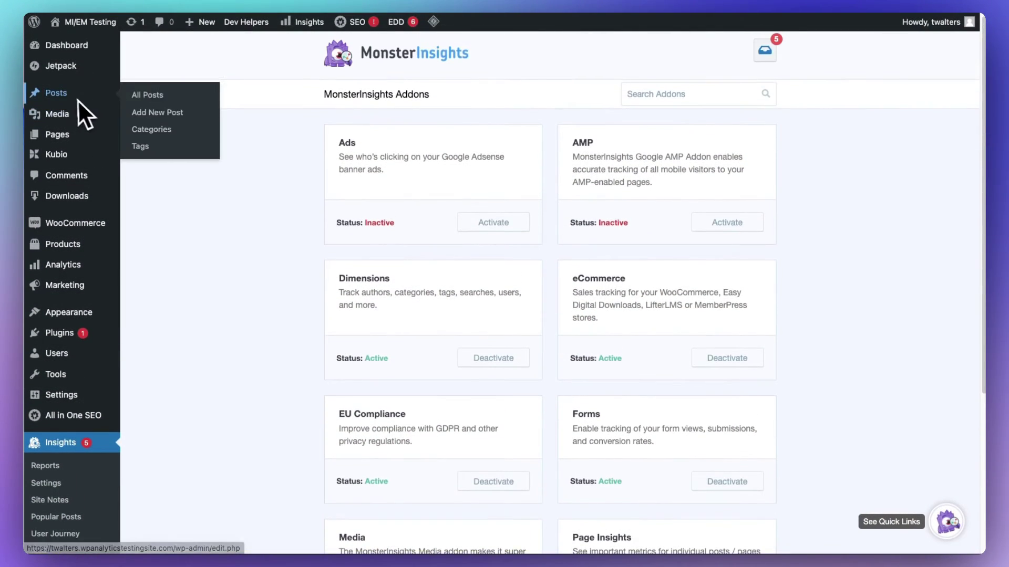
left_click(153, 96)
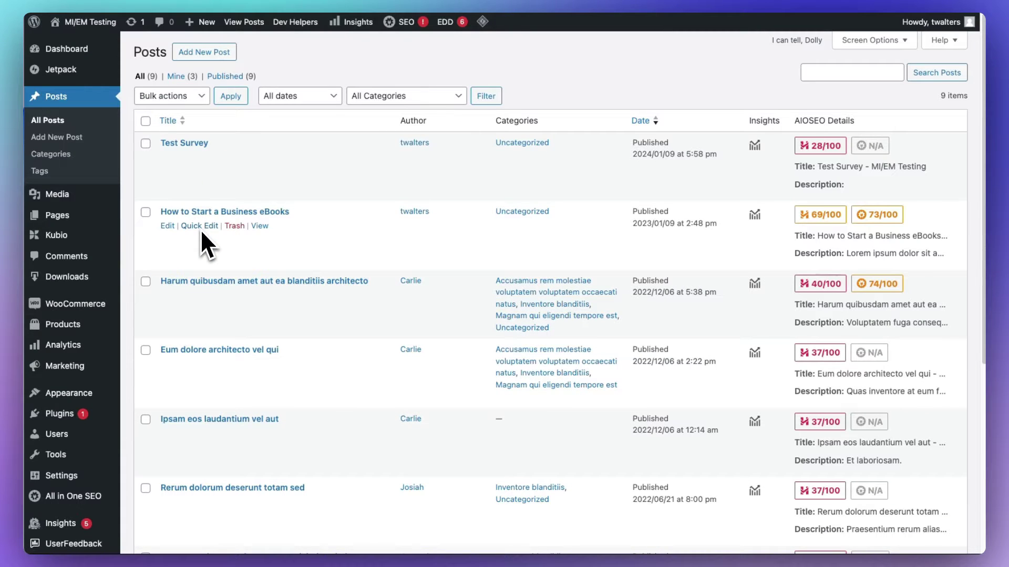
left_click(757, 216)
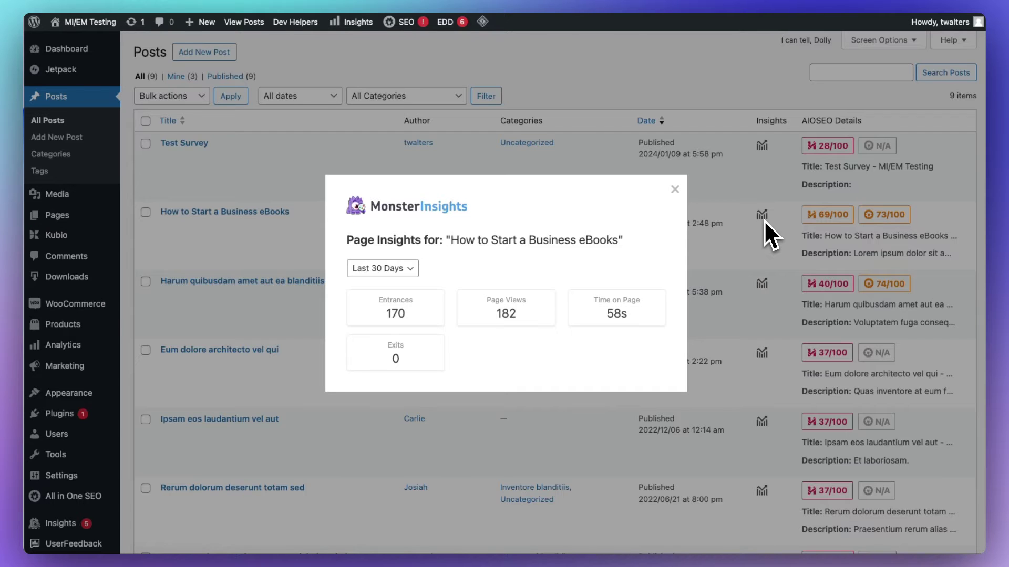
left_click(675, 190)
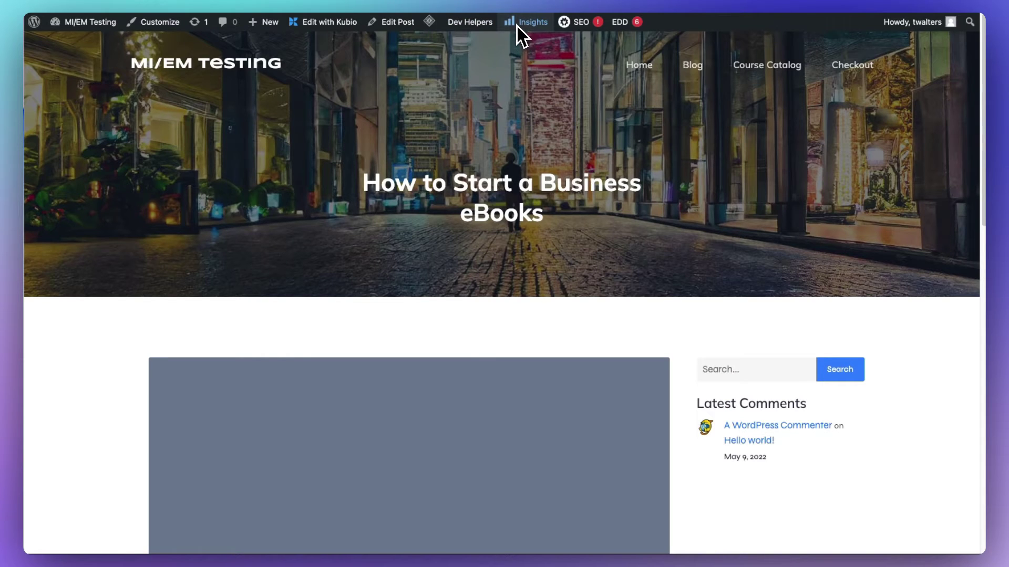
Show the post's last-30-days stats from the admin bar Insights, then open the post in the editor.
left_click(516, 24)
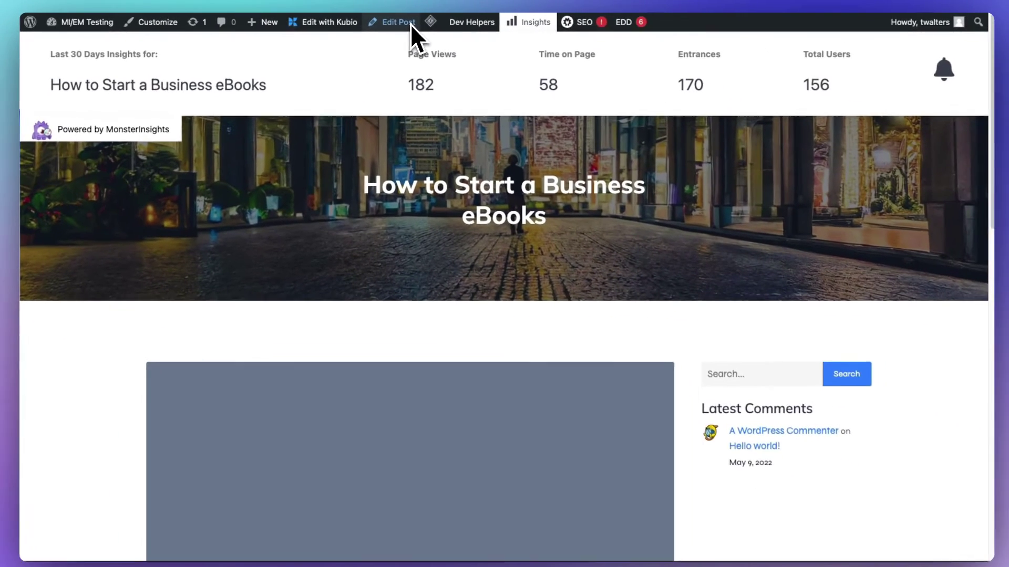
left_click(400, 23)
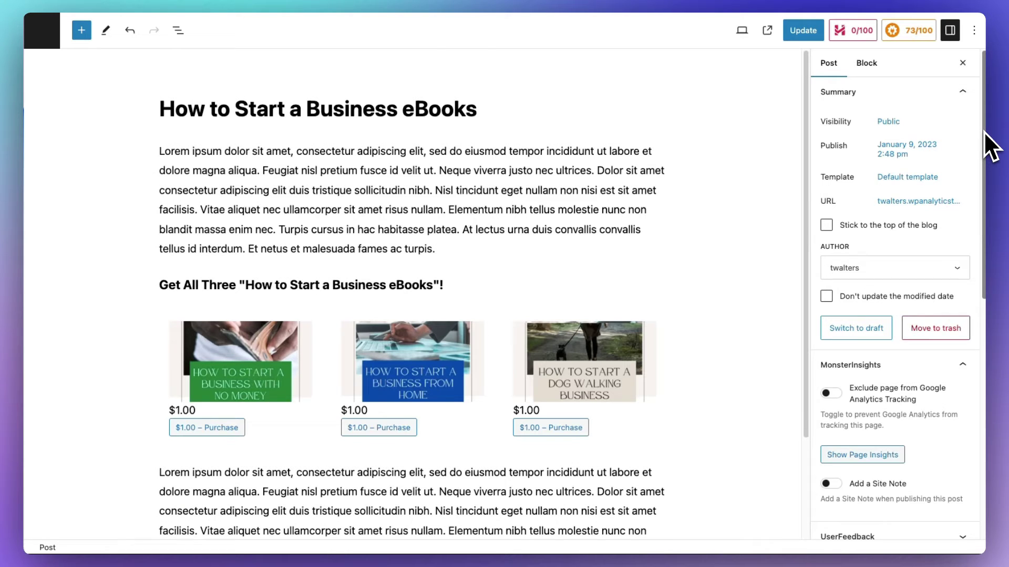
Show the post's Page Insights in the MonsterInsights sidebar panel: 182 views, 58s, 170 entrances.
scroll(984, 132, "down", 5)
scroll(983, 131, "down", 7)
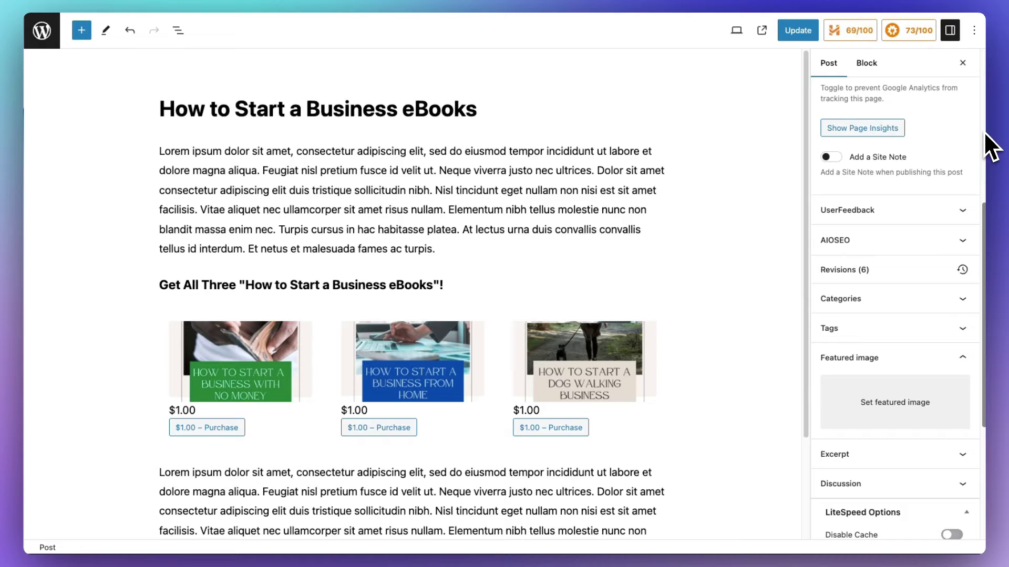
left_click(857, 128)
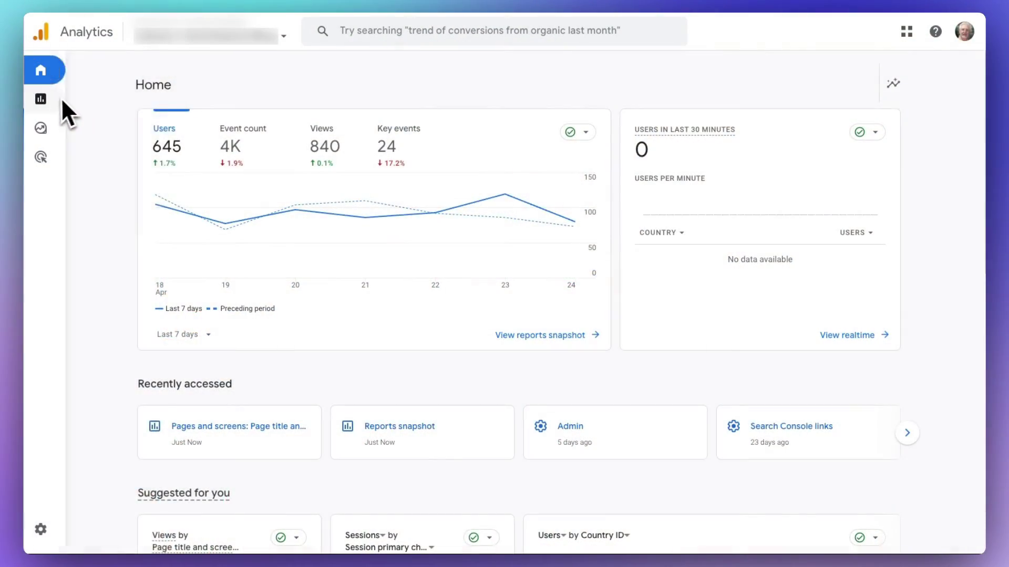
Open Reports > Engagement > Pages and screens, listing 3,009 views from 2,191 users.
left_click(50, 98)
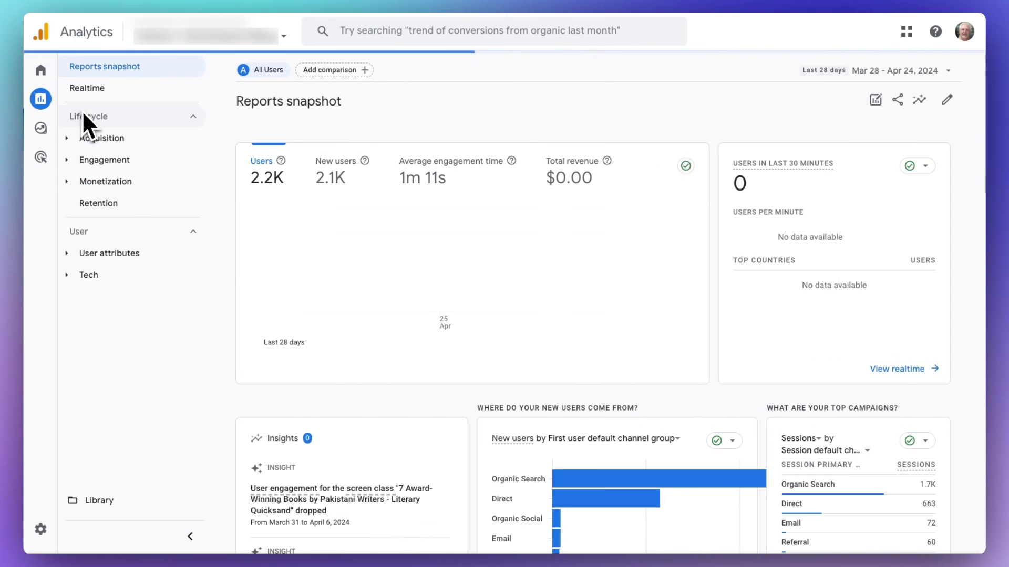
left_click(87, 160)
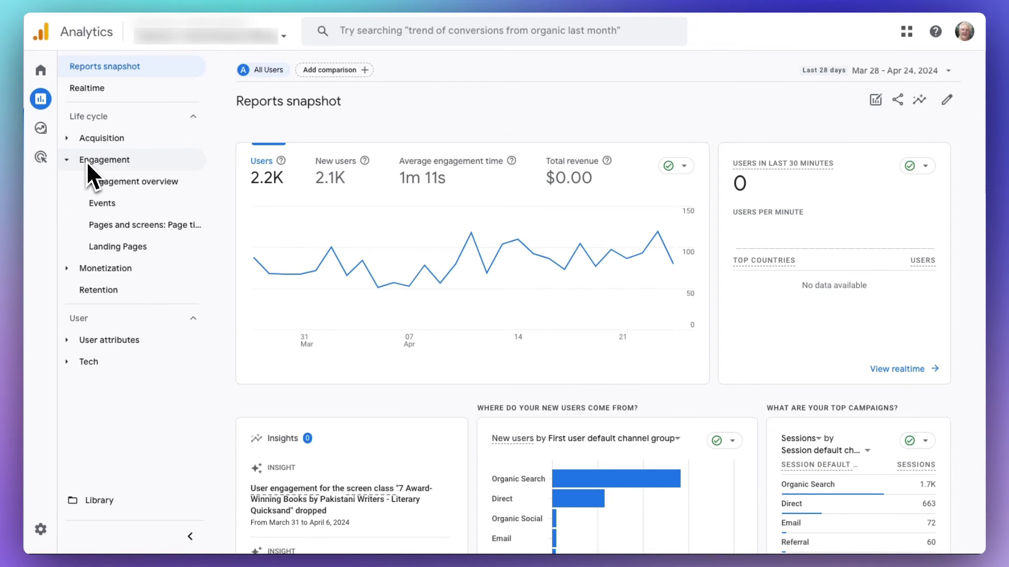
left_click(130, 224)
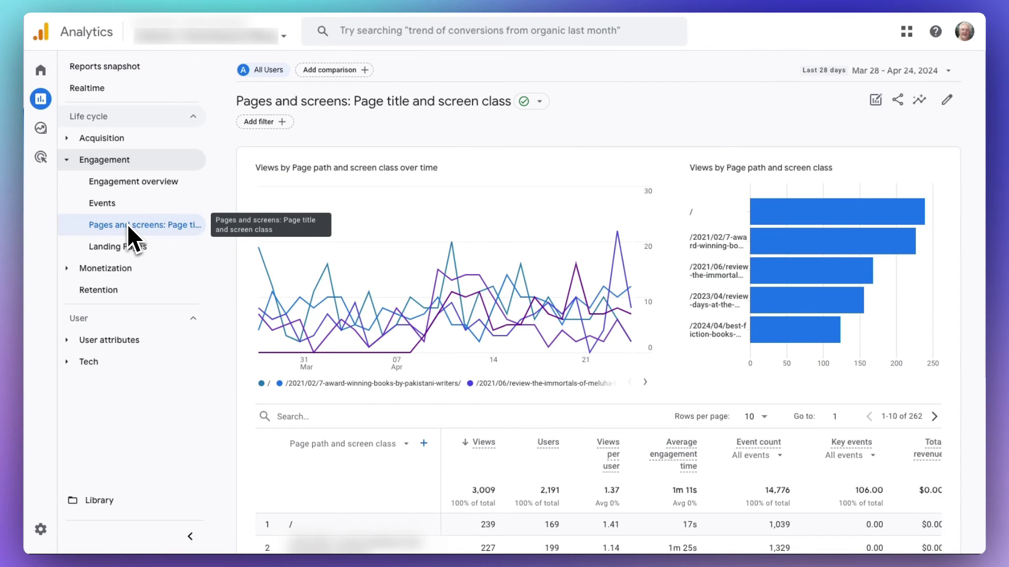
Page the Pages and screens table forward to rows 11–20 of 262.
scroll(228, 253, "down", 2)
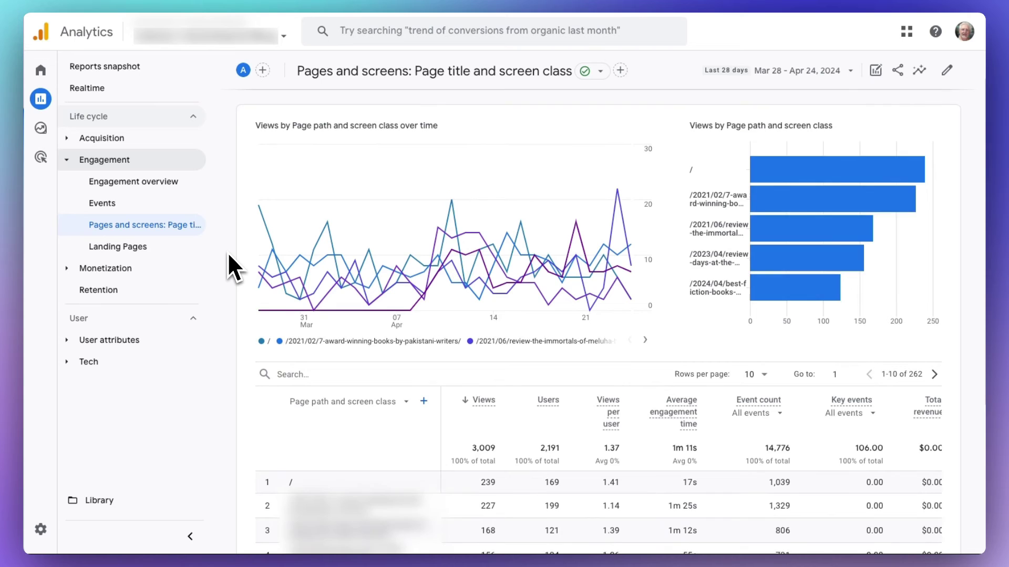
scroll(228, 252, "down", 3)
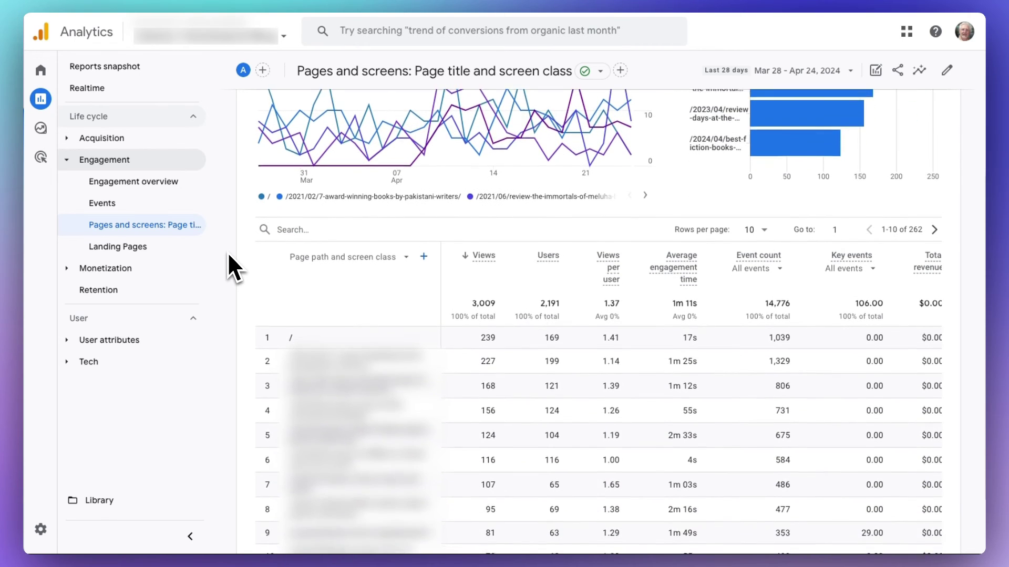
scroll(228, 253, "down", 2)
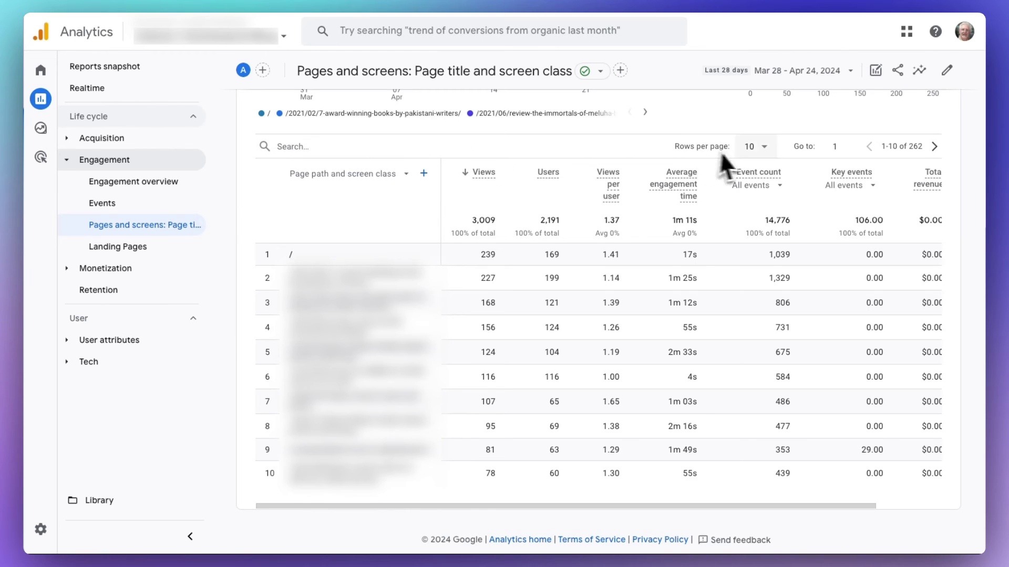
left_click(935, 148)
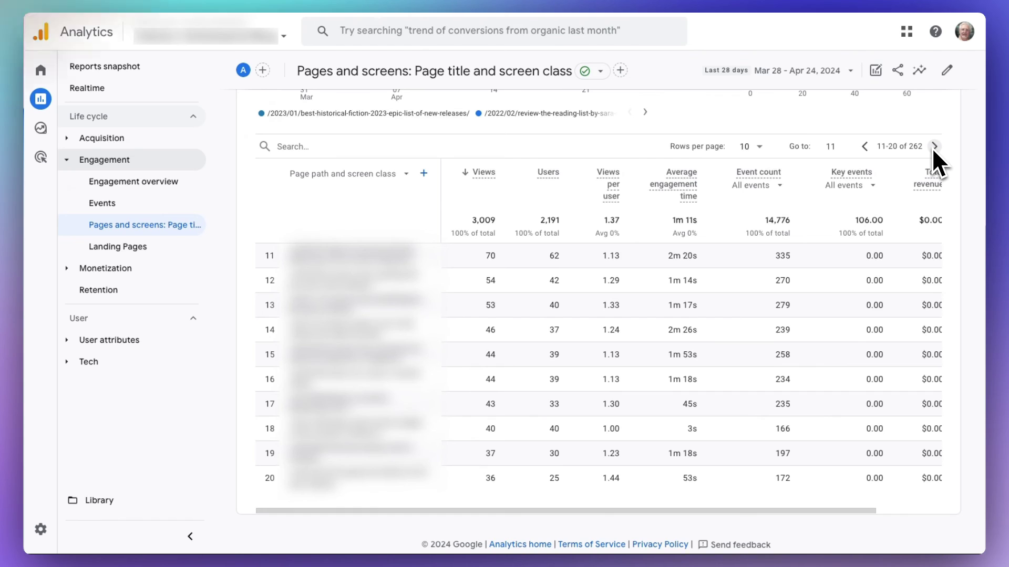